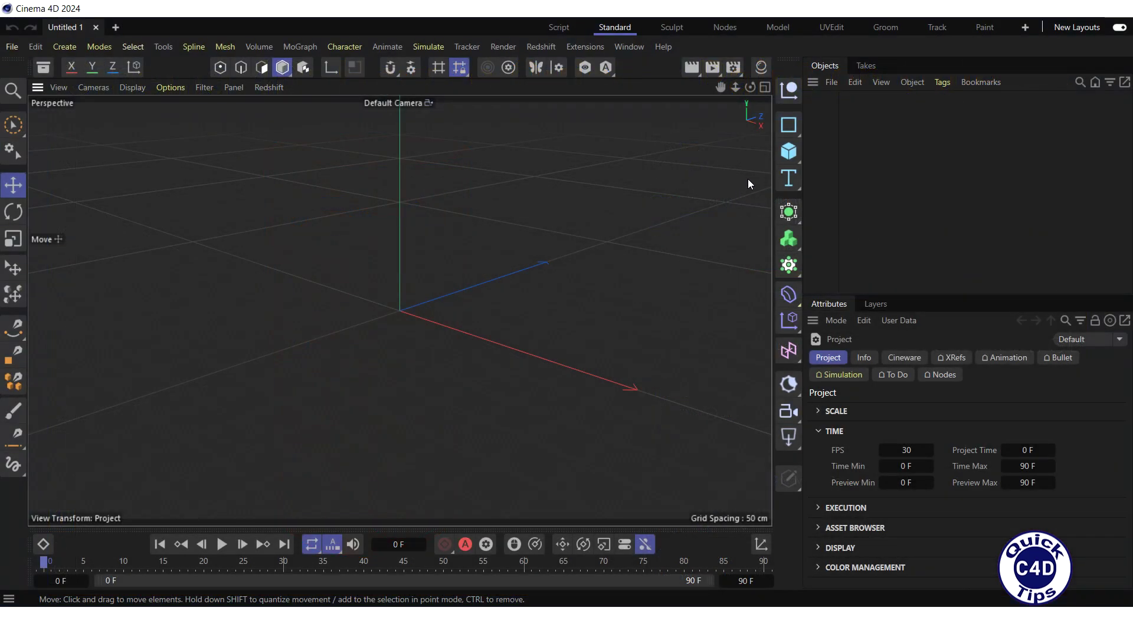
- Add a cylinder primitive, make it an editable polygon object, and switch to the Paint layout
click(789, 151)
click(948, 179)
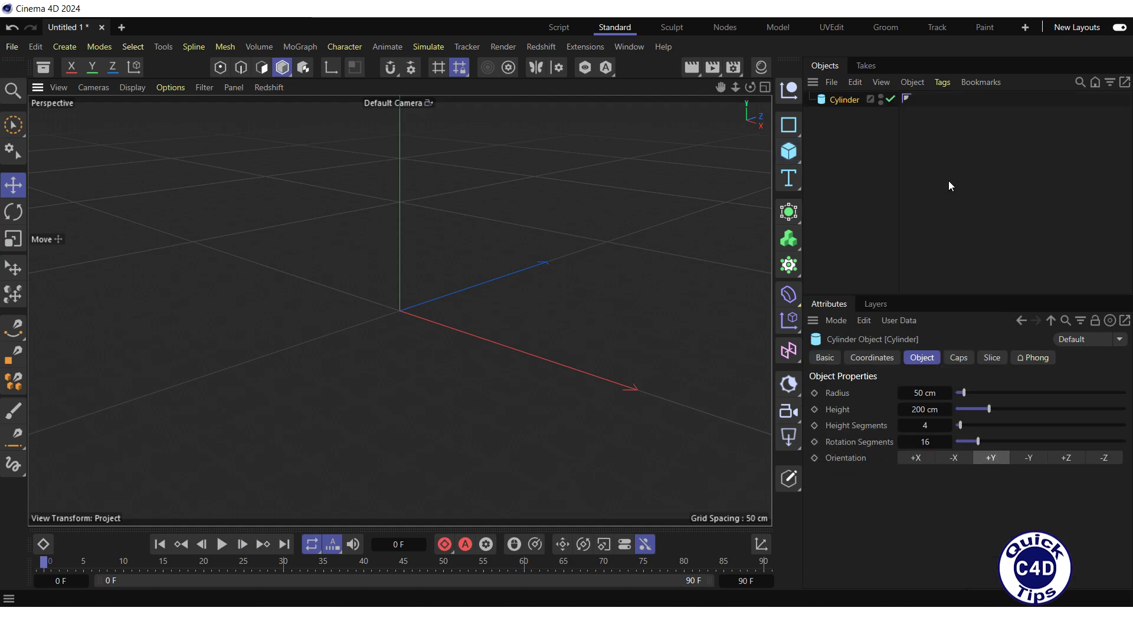
click(790, 479)
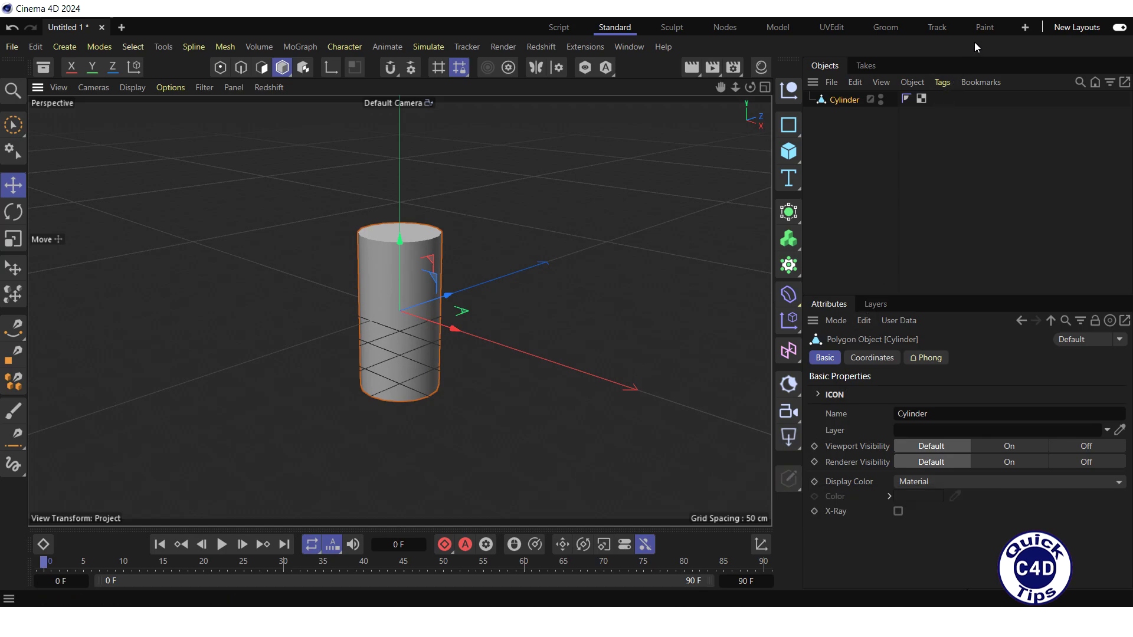
click(984, 28)
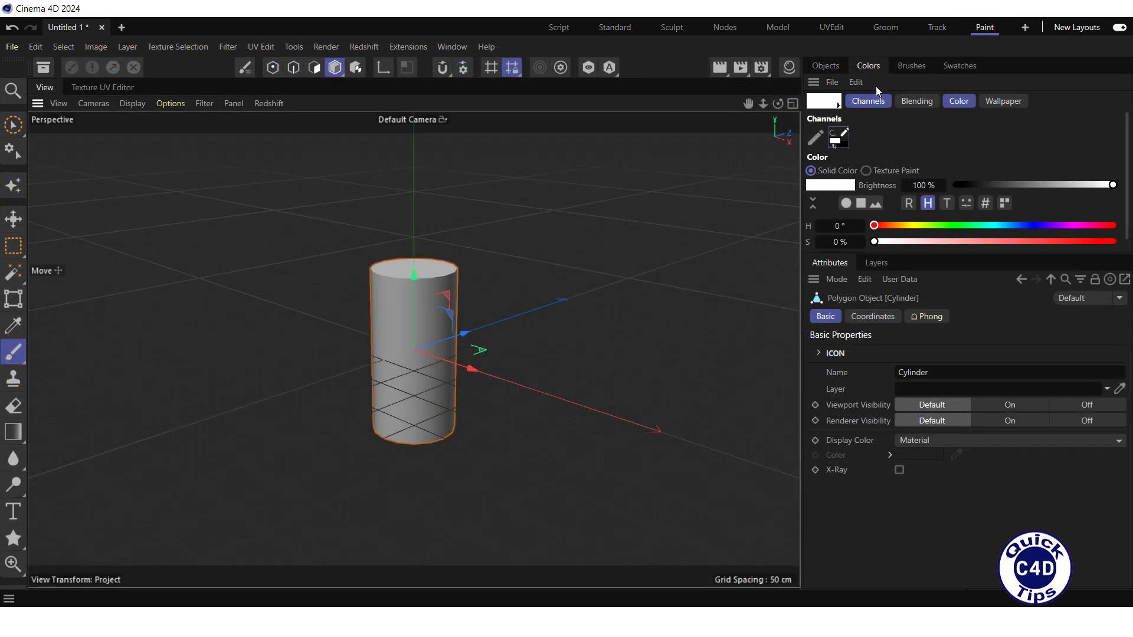
- Launch the Paint Setup Wizard with Cylinder selected and advance to Step 2: UV Setup
click(13, 185)
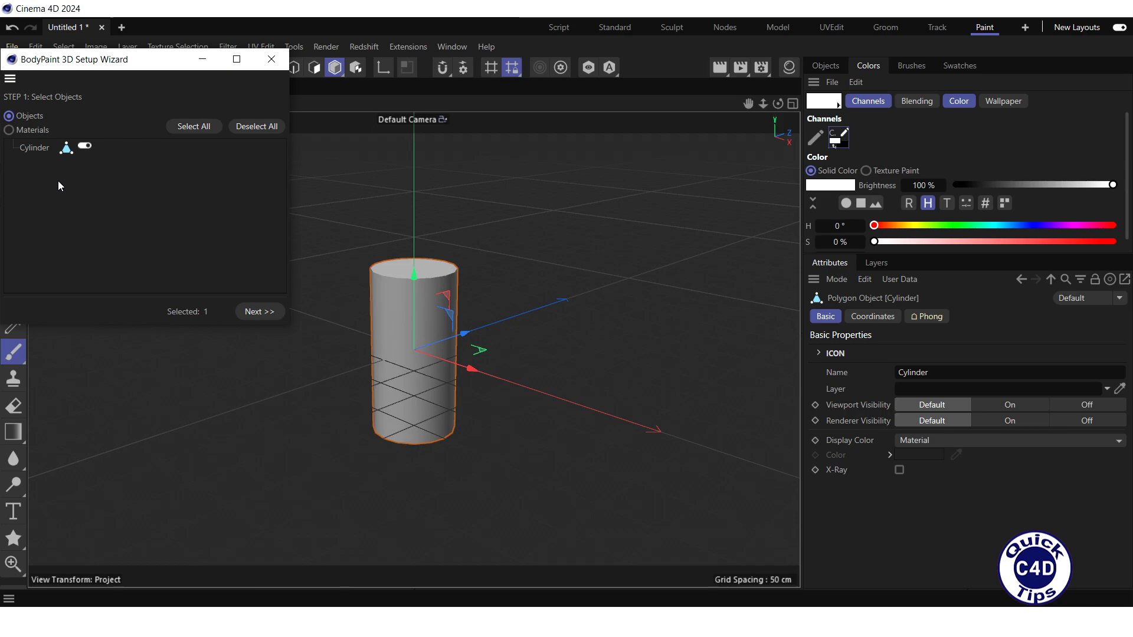
click(256, 315)
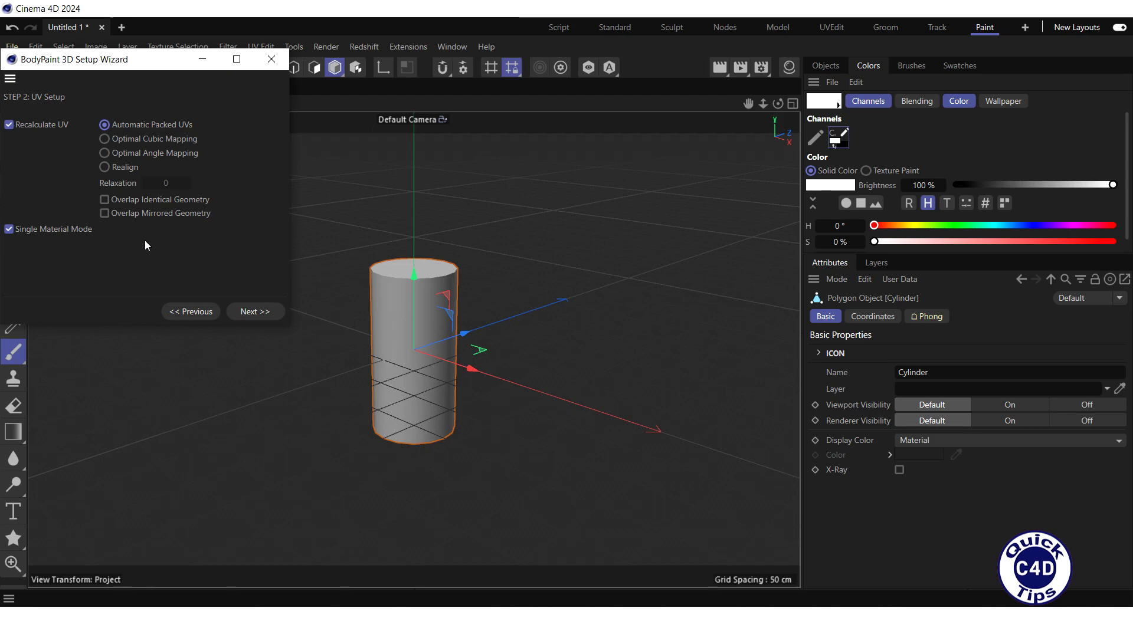
- Keep Automatic Packed UVs, advance to Material Options, and enable Create/Delete Channels with only Color
click(247, 314)
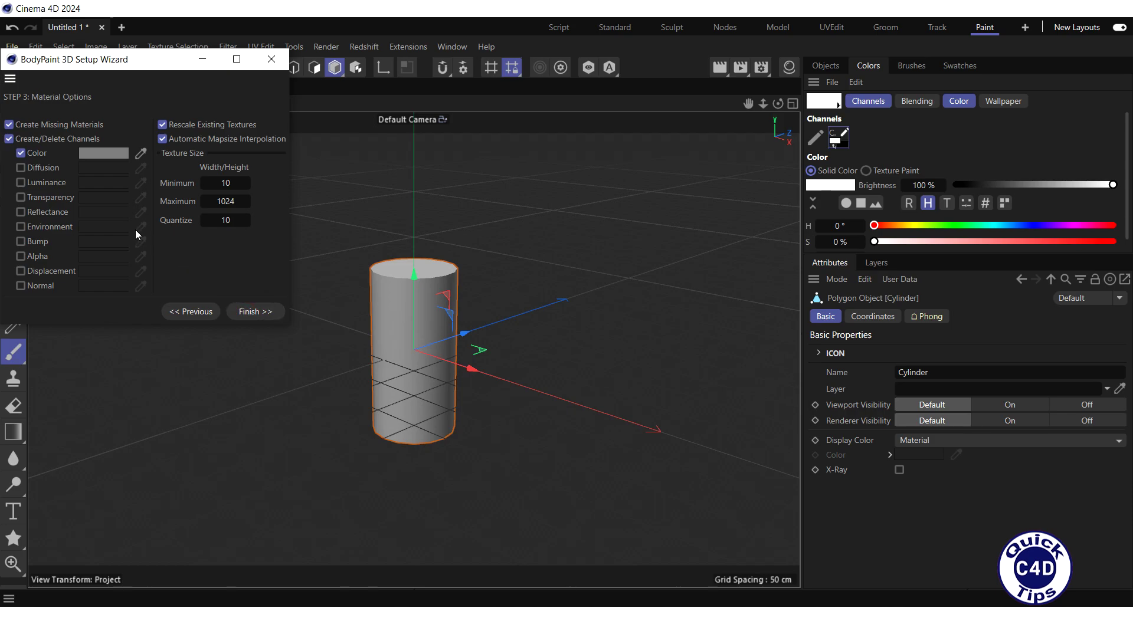
click(8, 137)
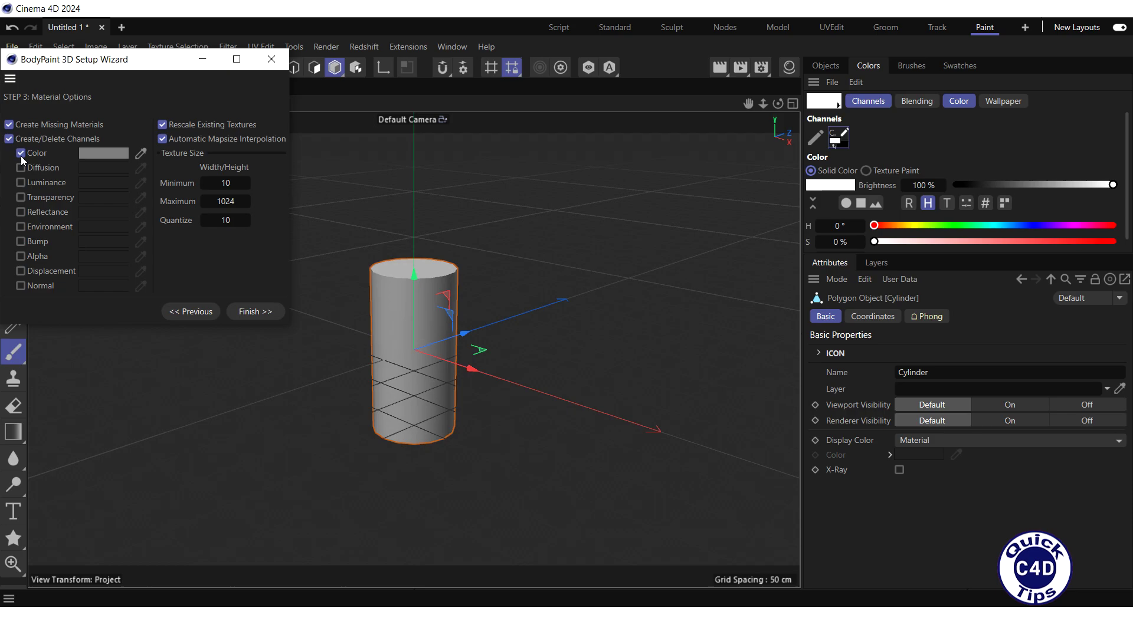
- Set the Color channel to pure red with a 1024 minimum texture size, then finish the wizard
click(102, 153)
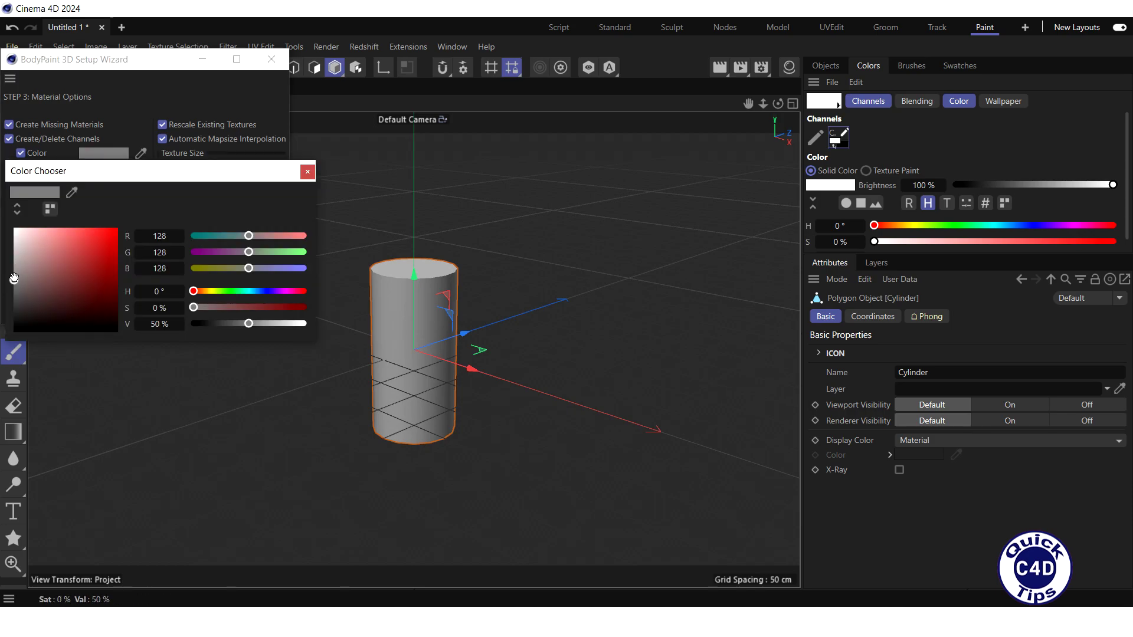
click(117, 227)
click(307, 172)
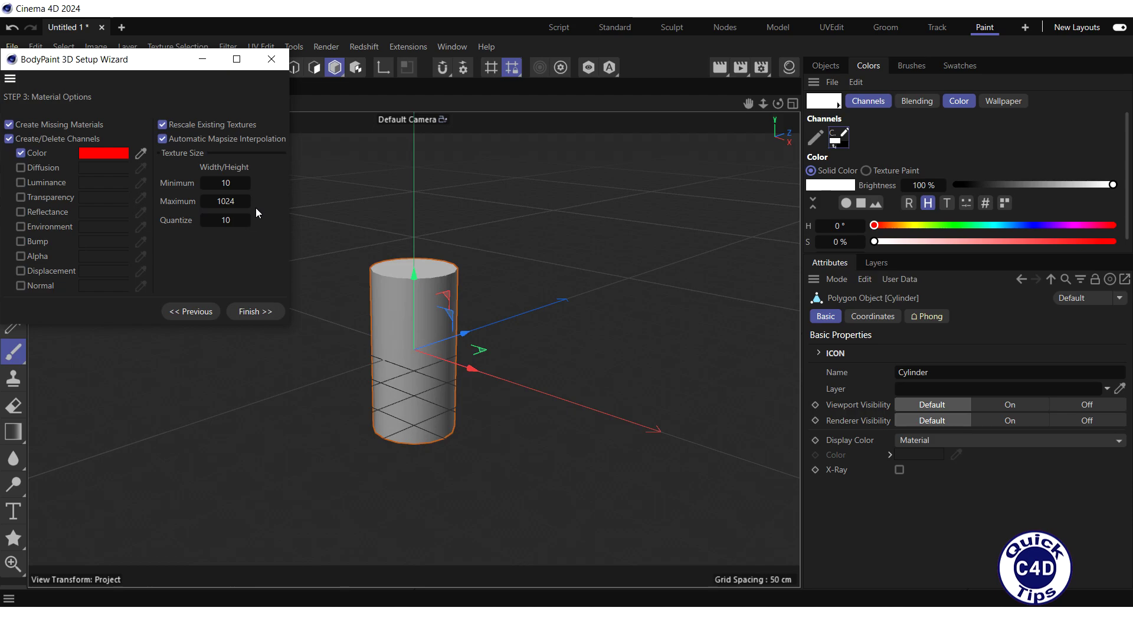
click(216, 180)
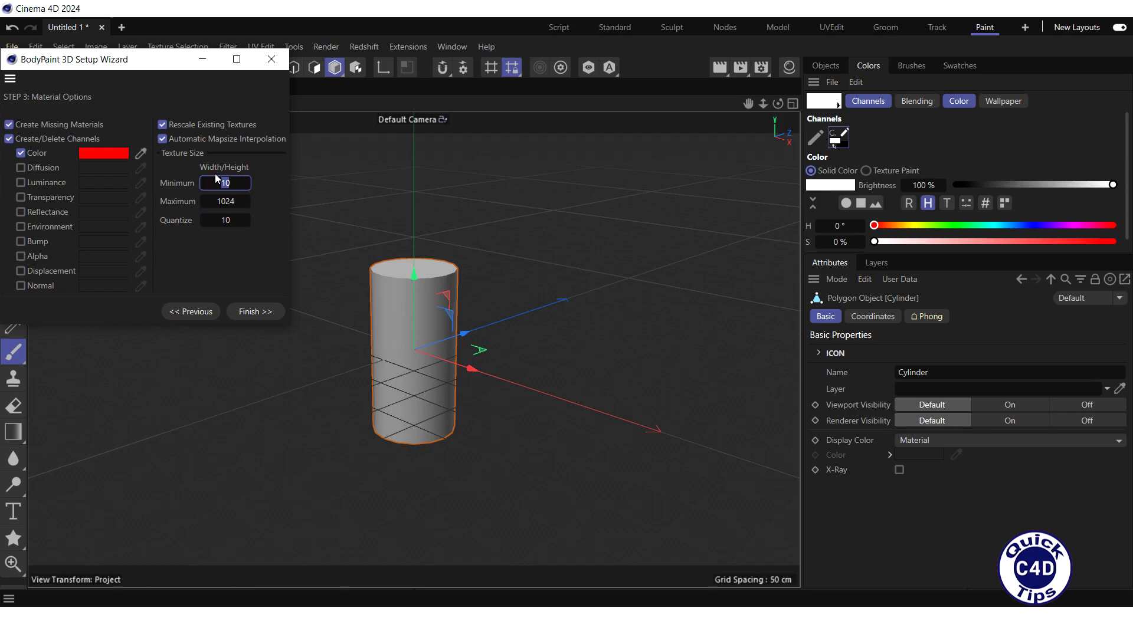
text(1024)
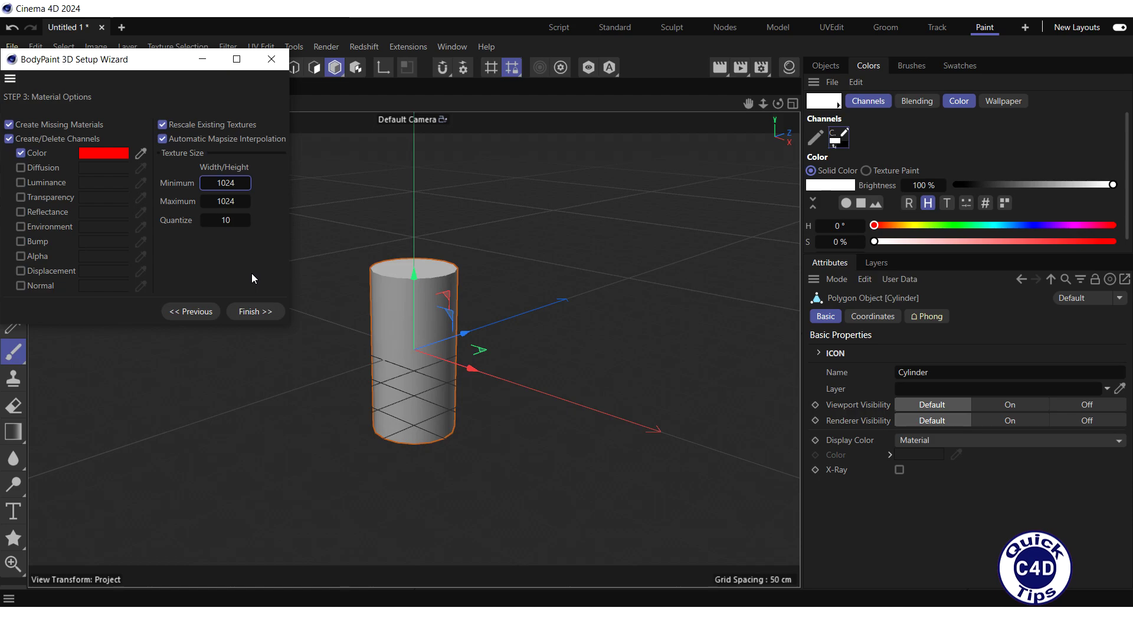
click(255, 311)
- Close the wizard, inspect the cylinder's UVs in the Texture UV Editor, then return to the 3D view
click(255, 311)
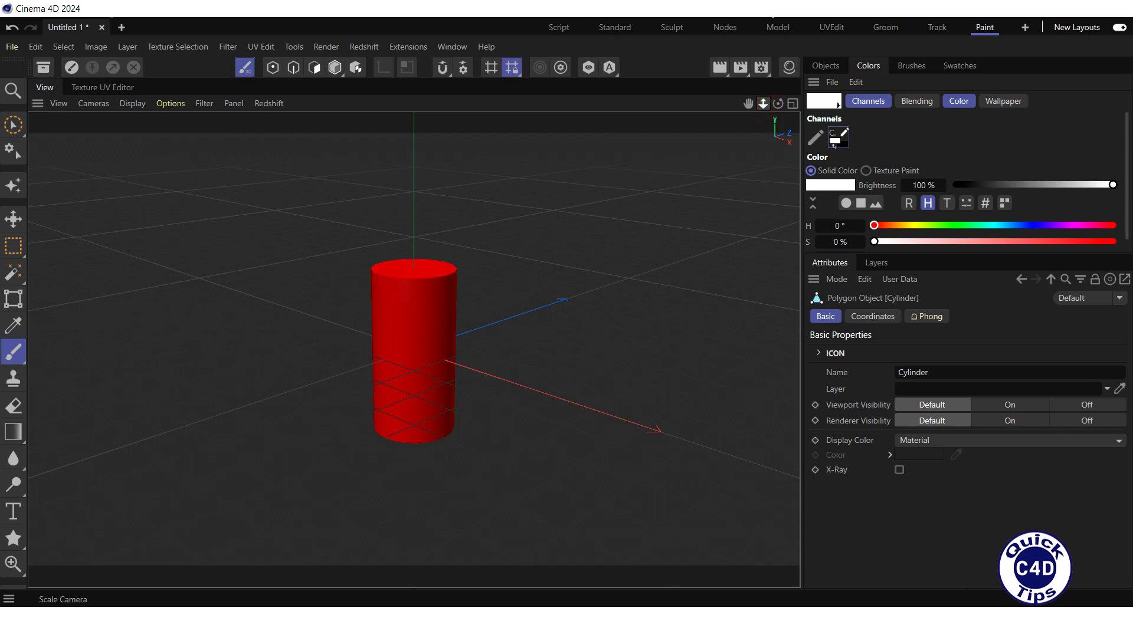
scroll(413, 349, up, 8)
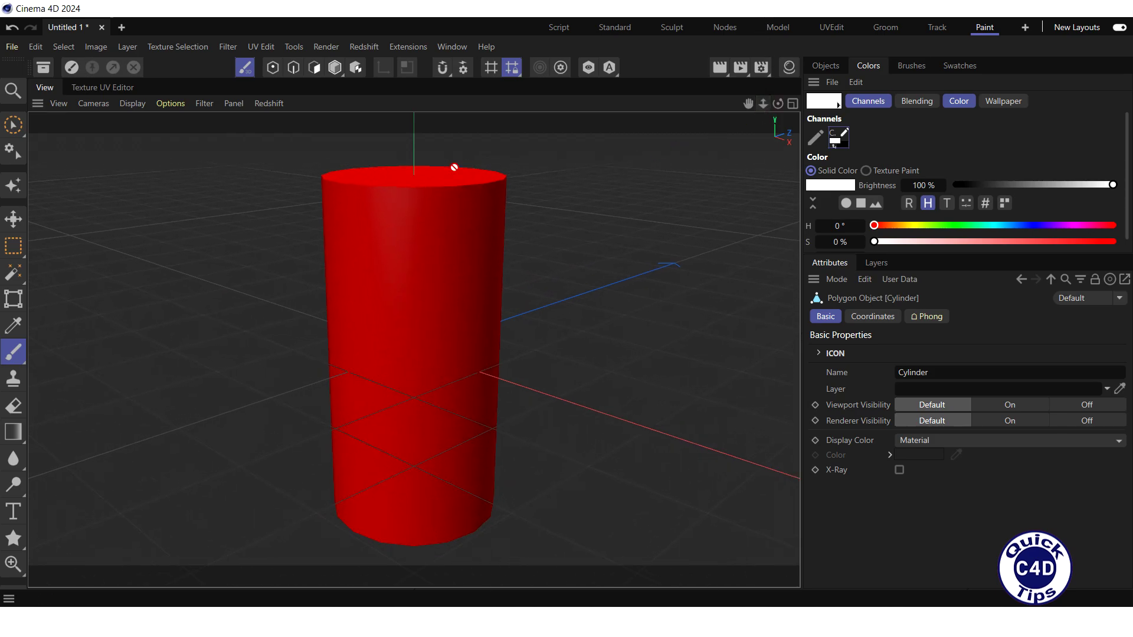
click(110, 89)
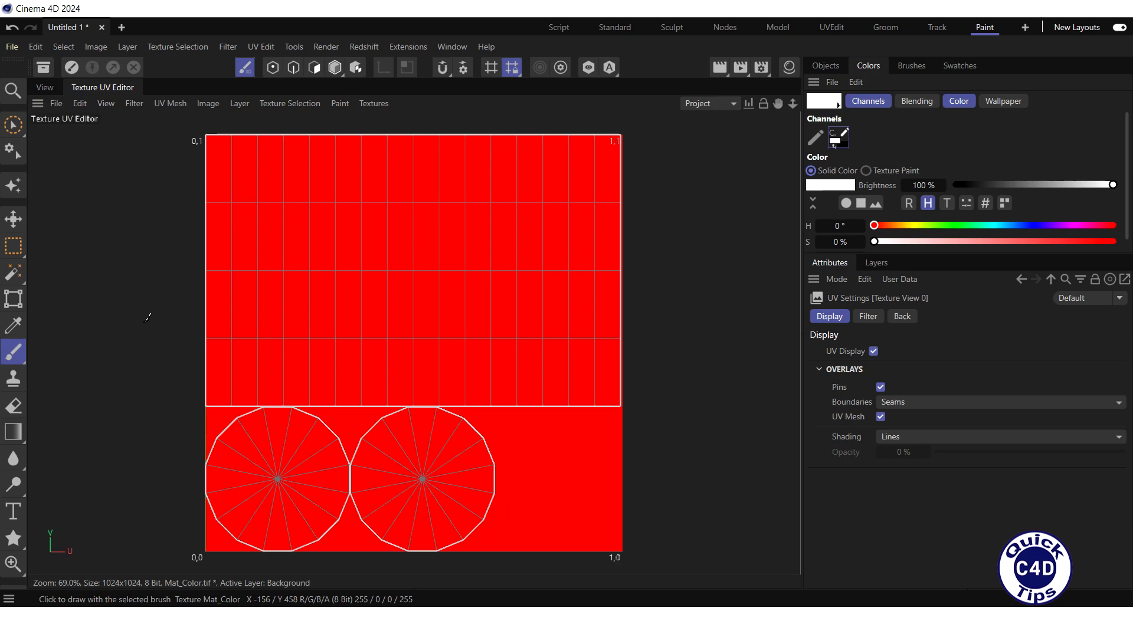
click(44, 90)
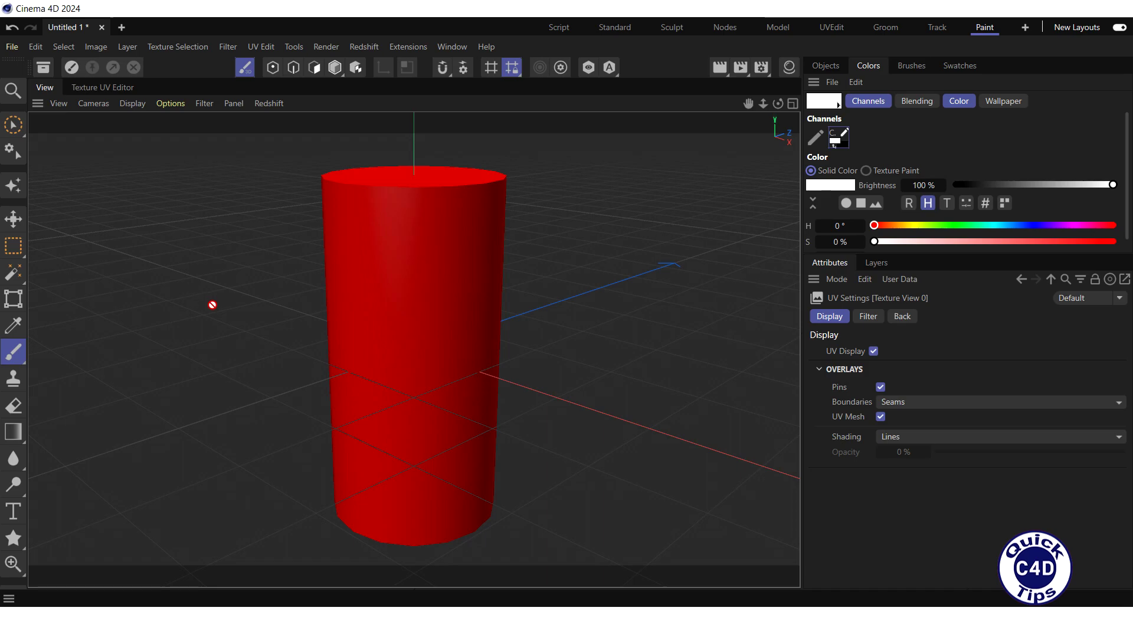
- Set the paint brush colour to pure blue (RGB 0,0,255)
click(15, 356)
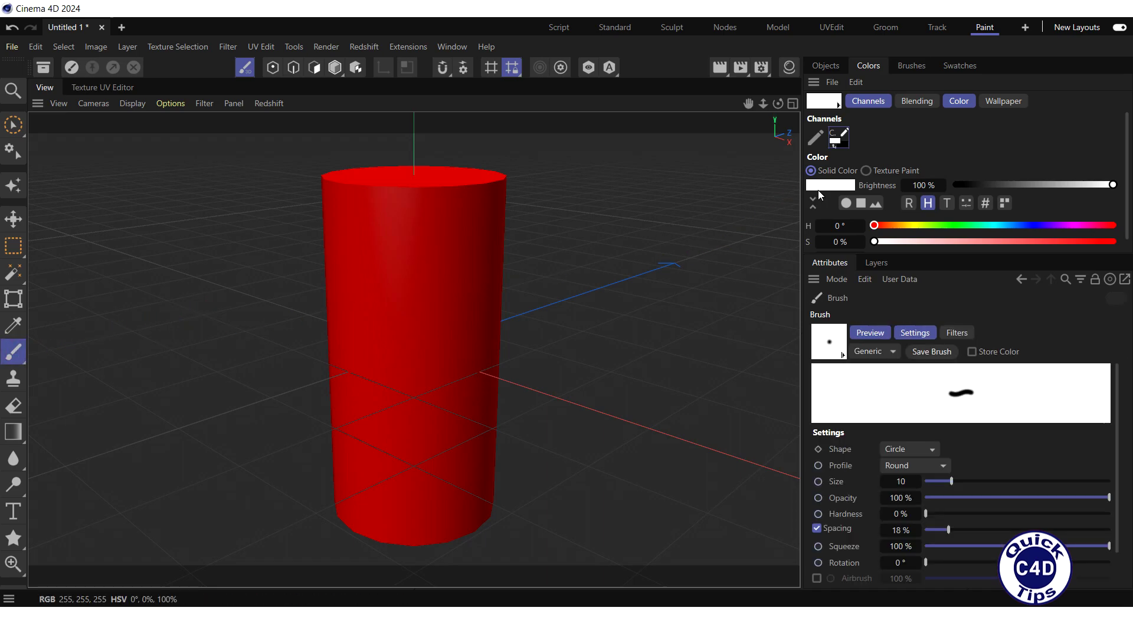
click(823, 185)
drag(973, 266, 863, 266)
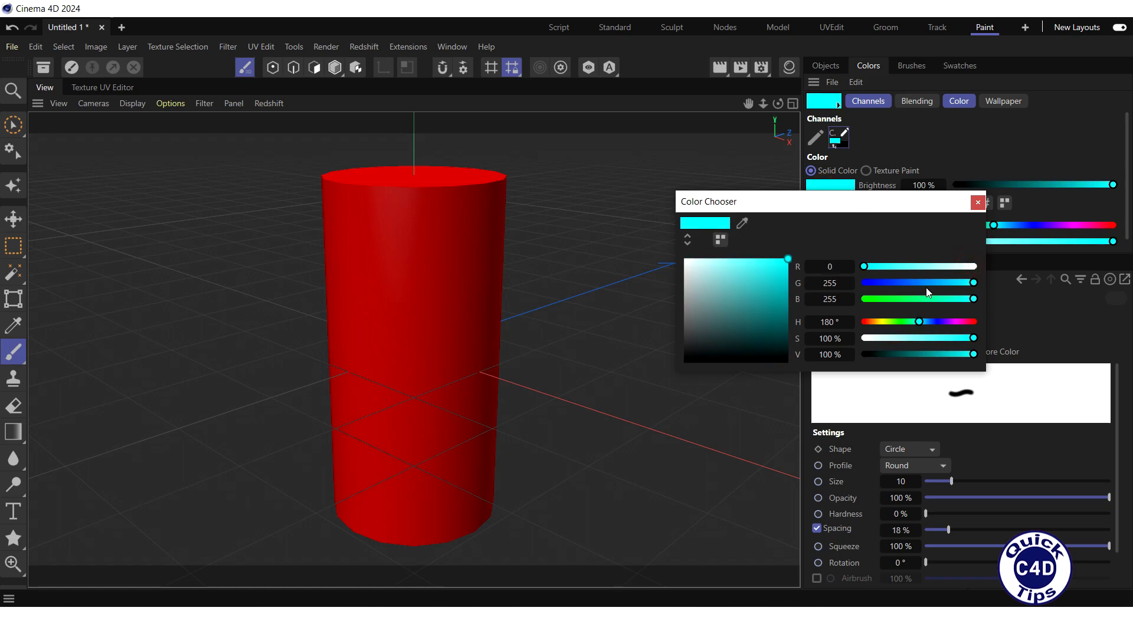
drag(975, 283, 862, 283)
click(977, 202)
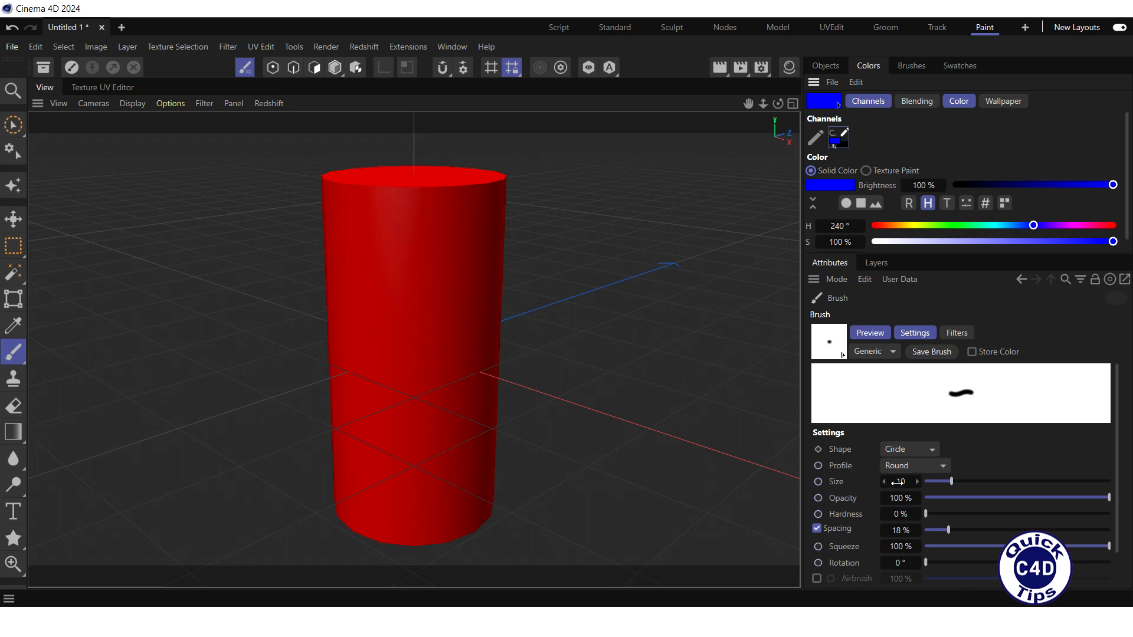
- Enlarge the brush to size 27 and paint two wavy strokes across the upper cylinder
drag(898, 475, 939, 476)
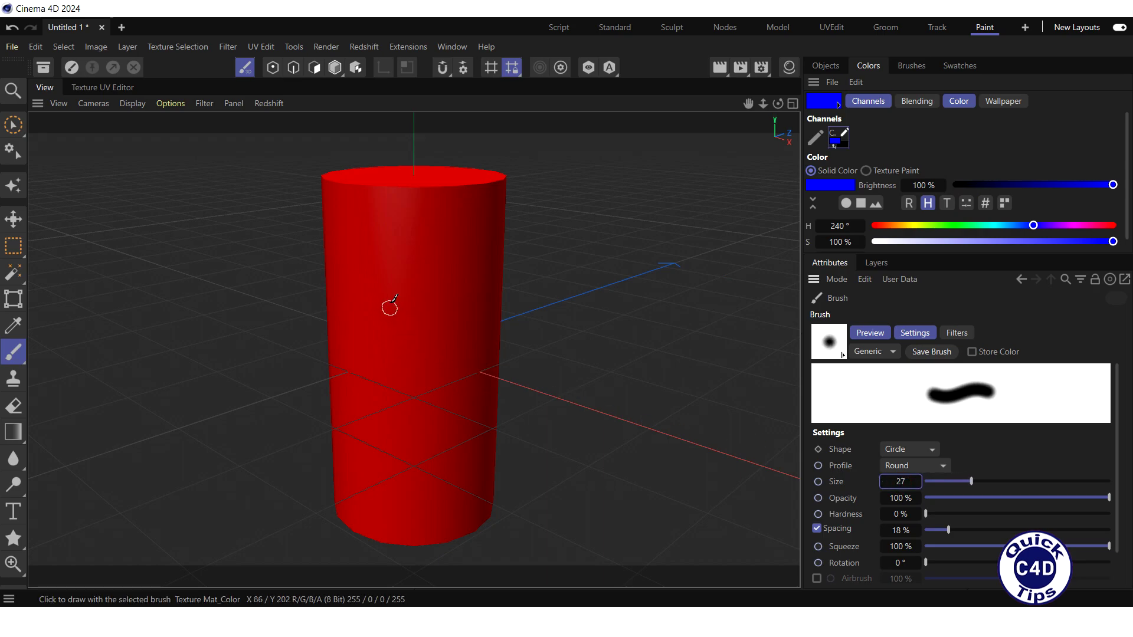
mouse_move(362, 240)
mouse_down()
mouse_move(377, 224)
mouse_move(471, 219)
mouse_up()
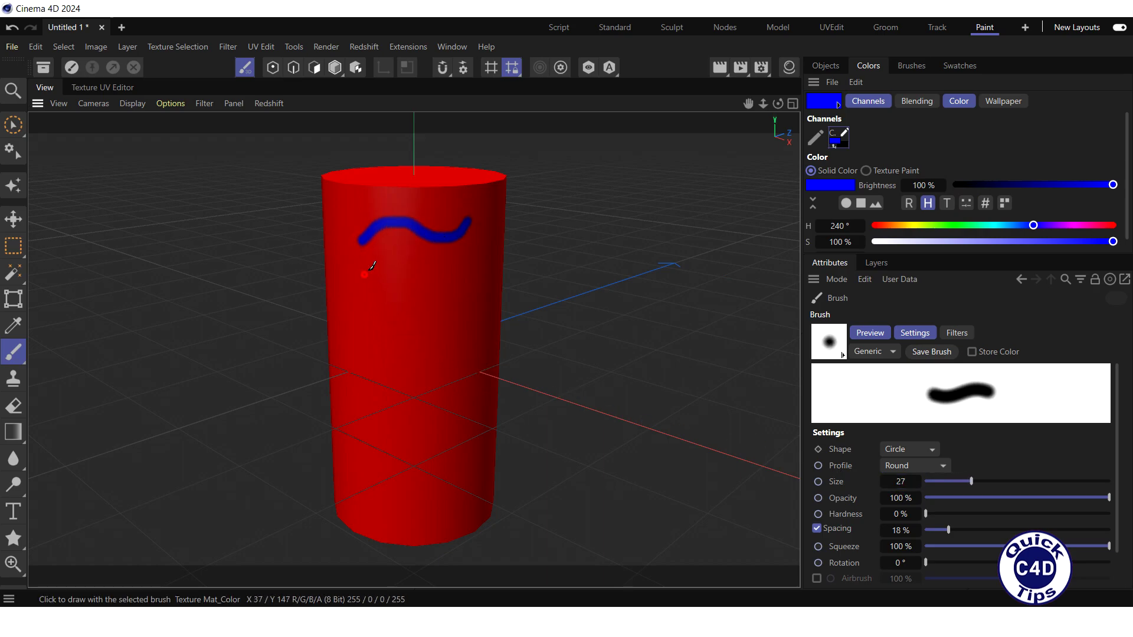
mouse_move(362, 273)
mouse_down()
mouse_move(388, 256)
mouse_move(445, 273)
mouse_move(471, 258)
mouse_up()
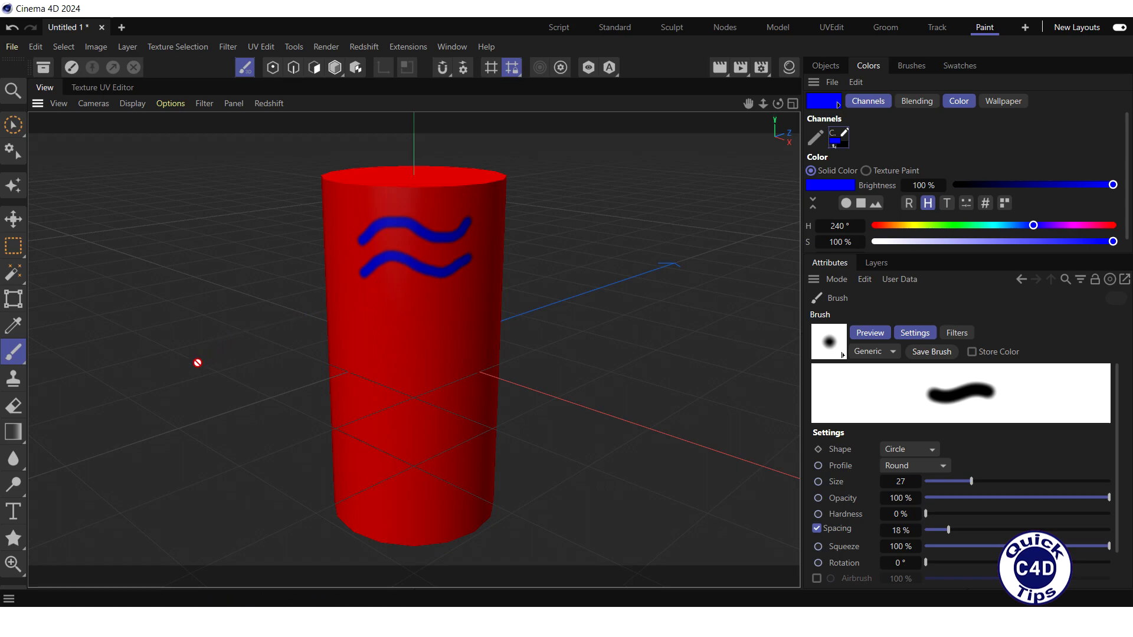
- Use the Draw Text tool with the text set to 'Cinema 4D'
click(16, 515)
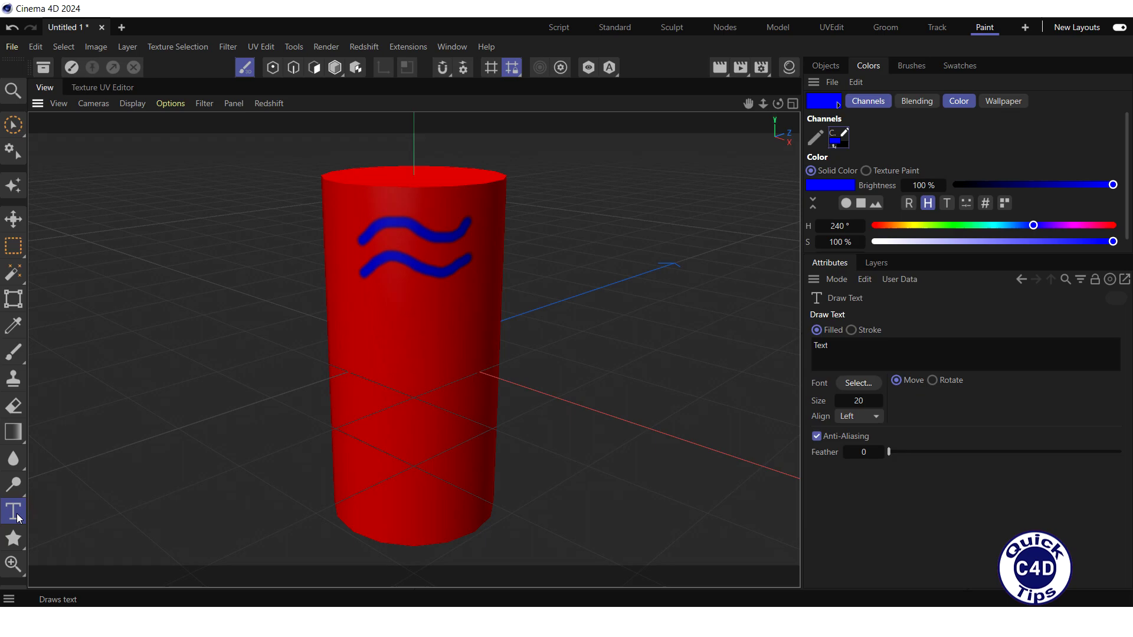
double_click(817, 345)
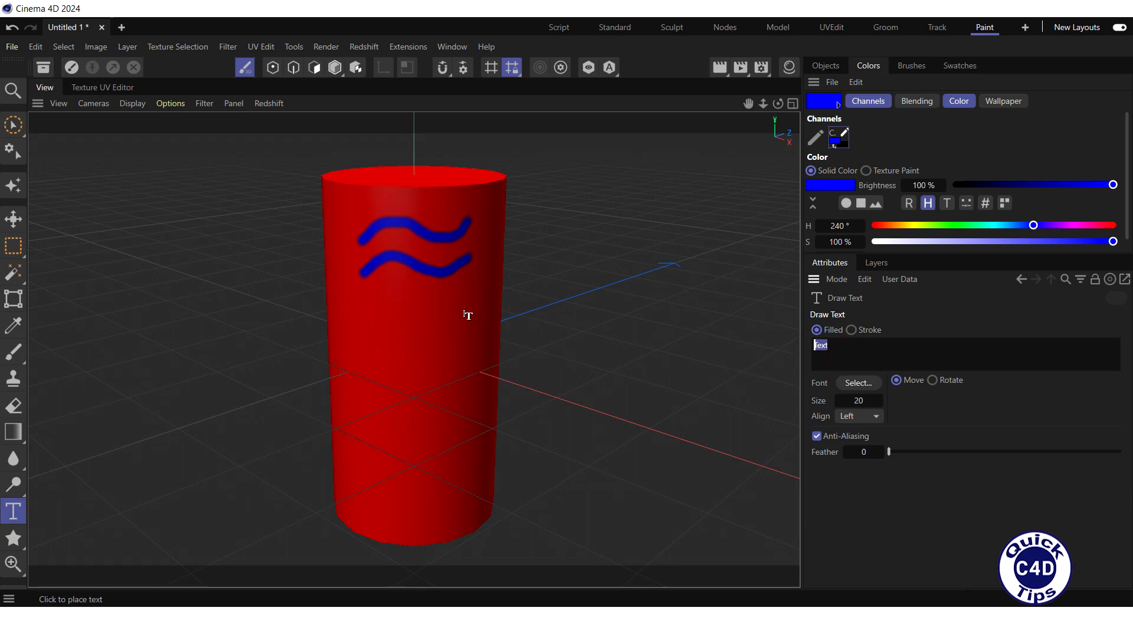
text(Cinema 4)
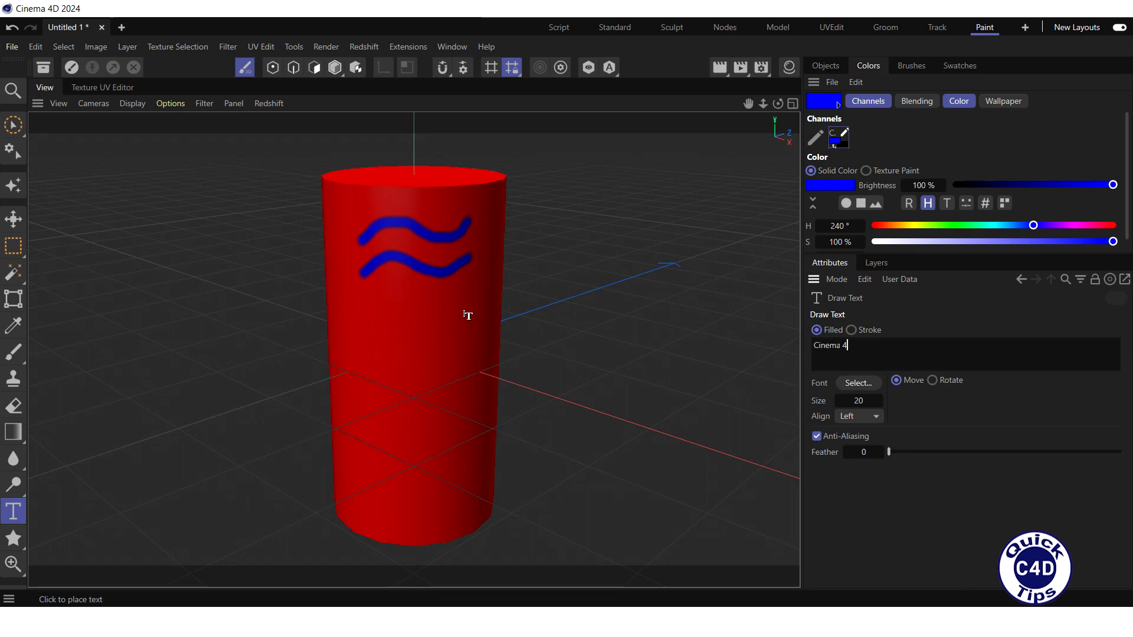
text(D)
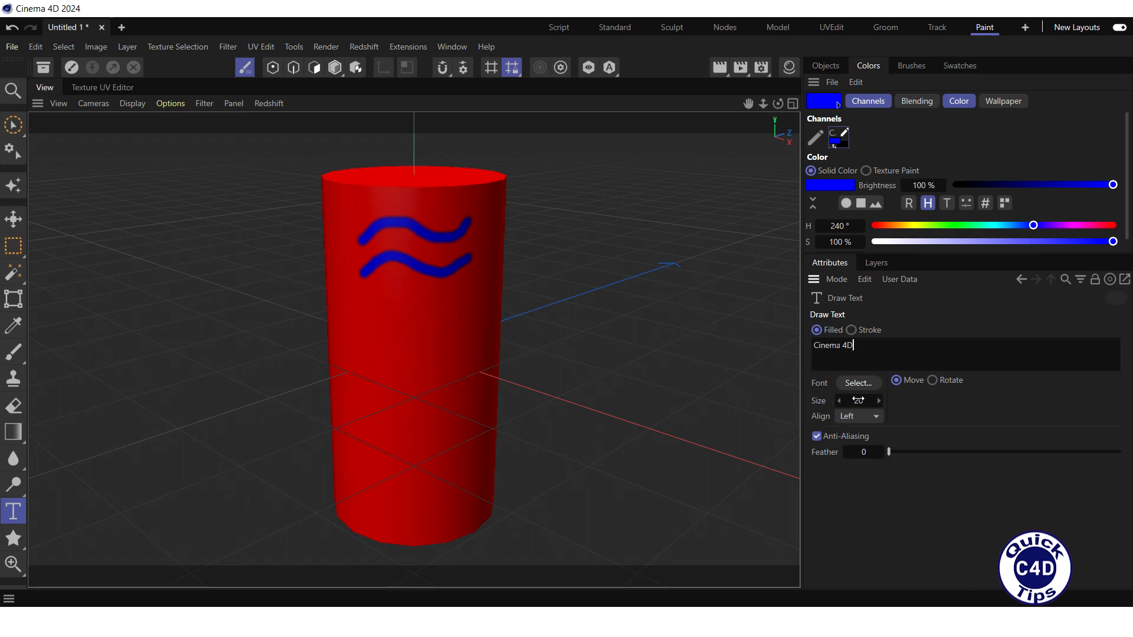
- Paint the text on the cylinder's side, then a larger size-77 copy below it
drag(858, 400, 865, 400)
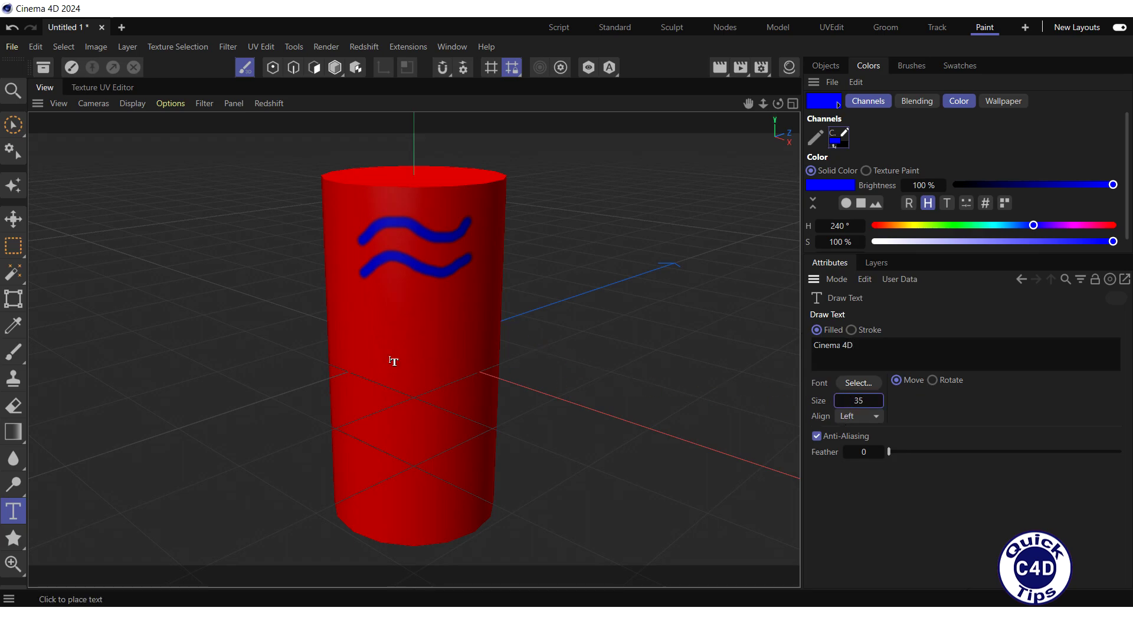
click(357, 360)
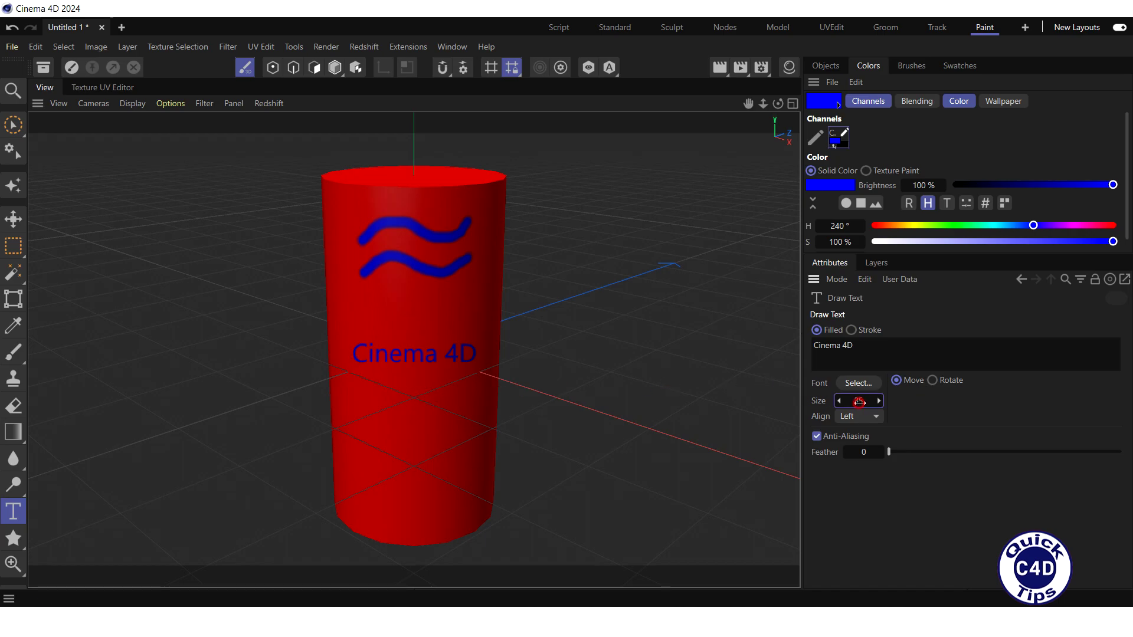
click(361, 408)
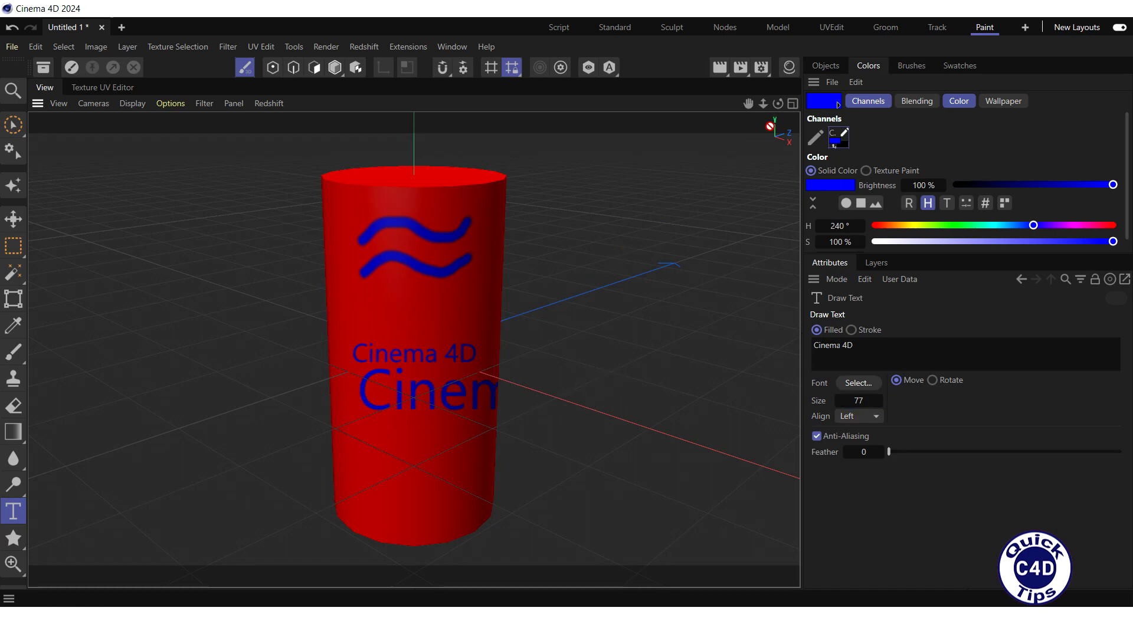
mouse_move(778, 104)
mouse_down()
mouse_move(414, 349)
mouse_move(407, 372)
mouse_move(414, 348)
mouse_up()
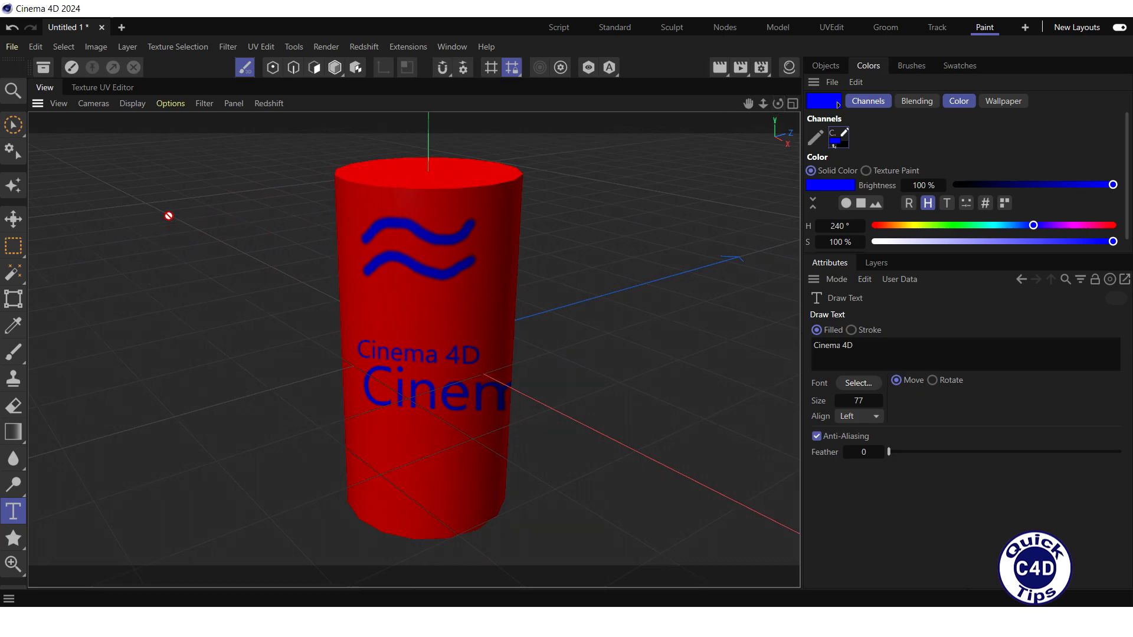
- Stamp a third 'Cinema 4D' label lower on the texture in the UV editor, then view it in 3D
click(106, 87)
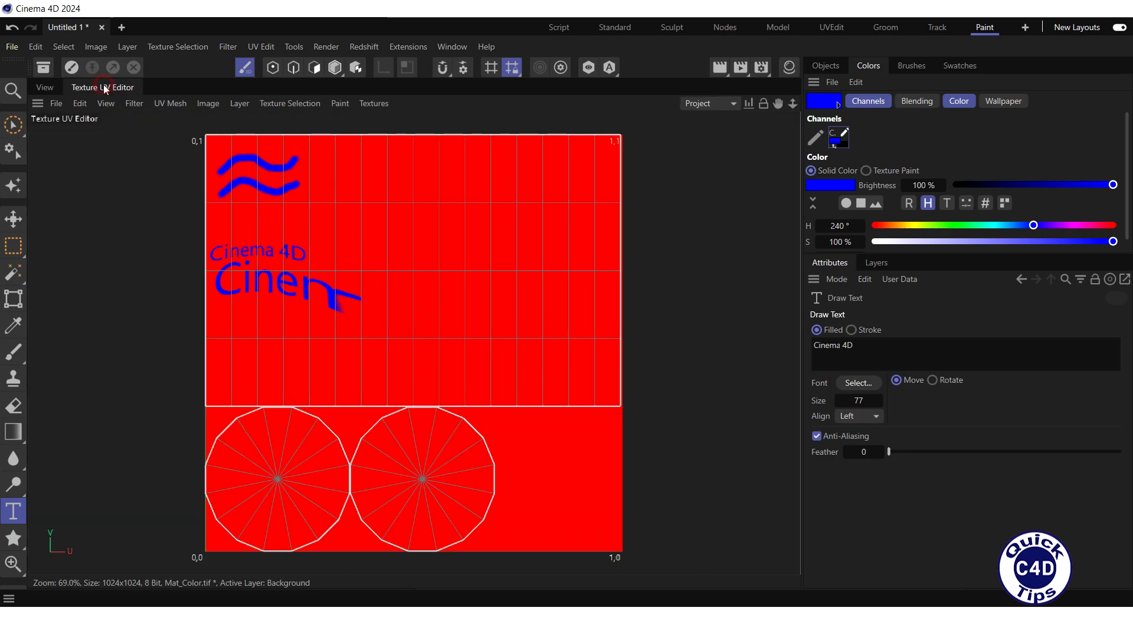
click(229, 364)
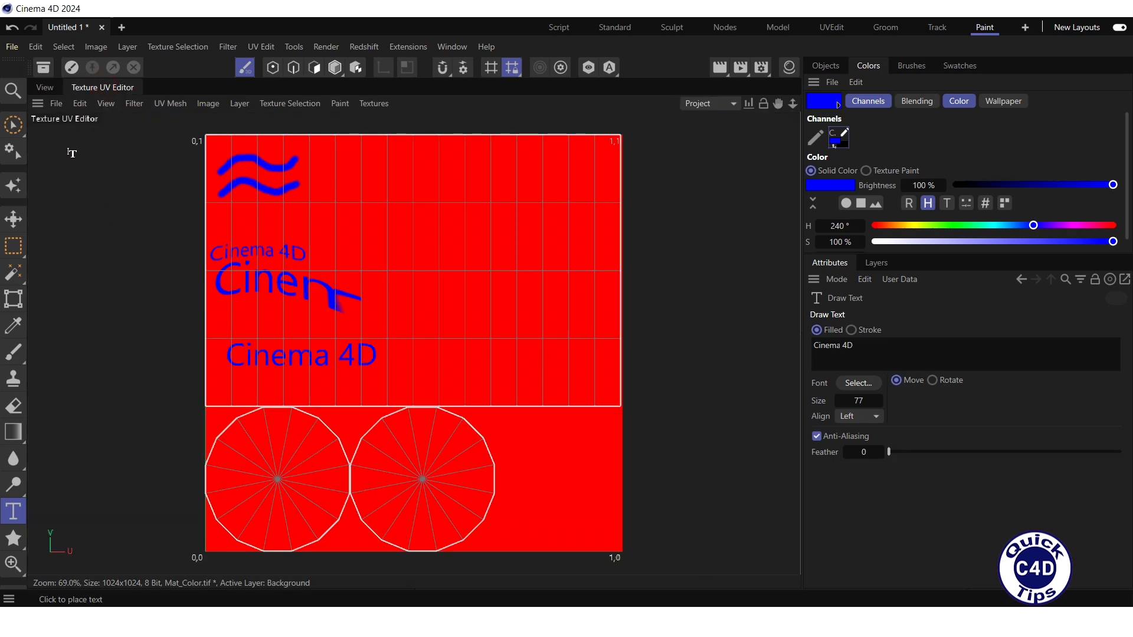
click(45, 87)
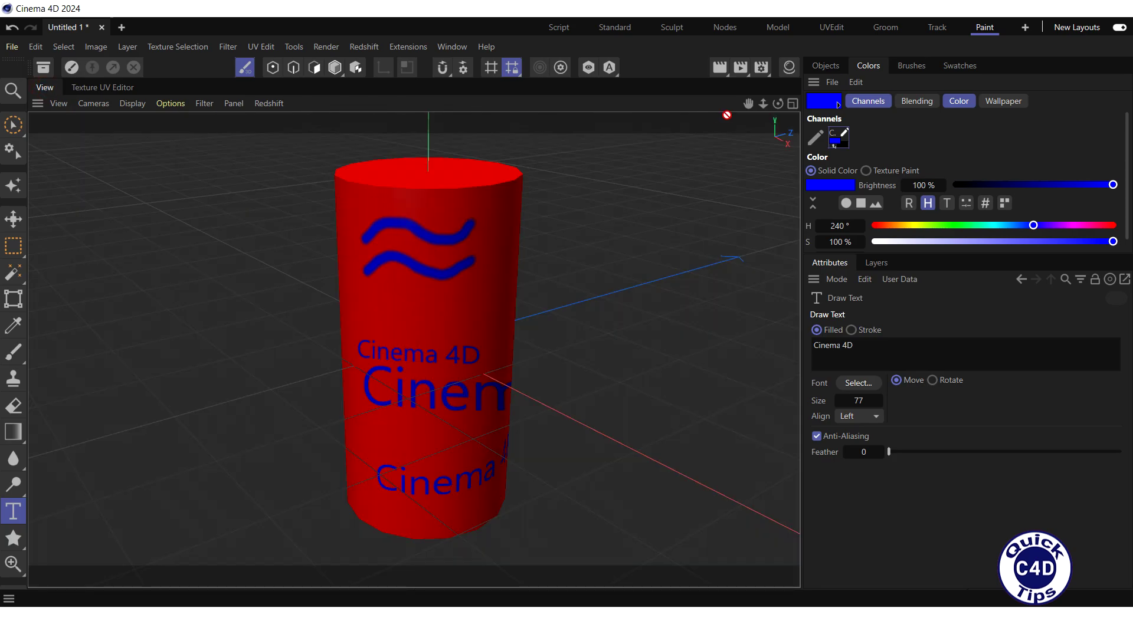
alt+middle_drag(414, 349, 774, 130)
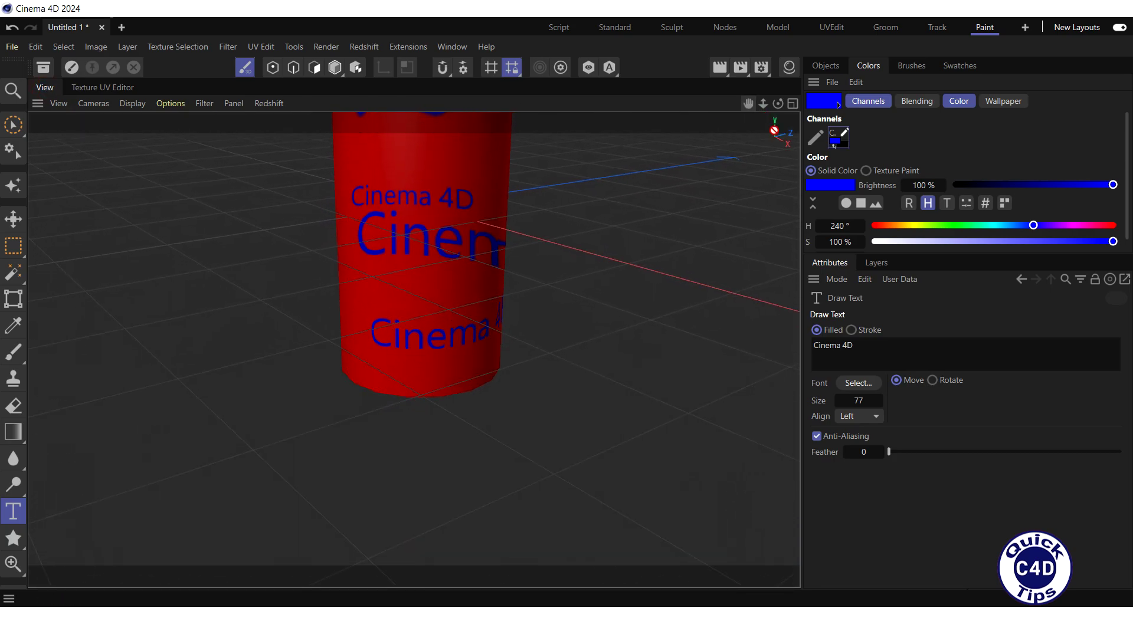